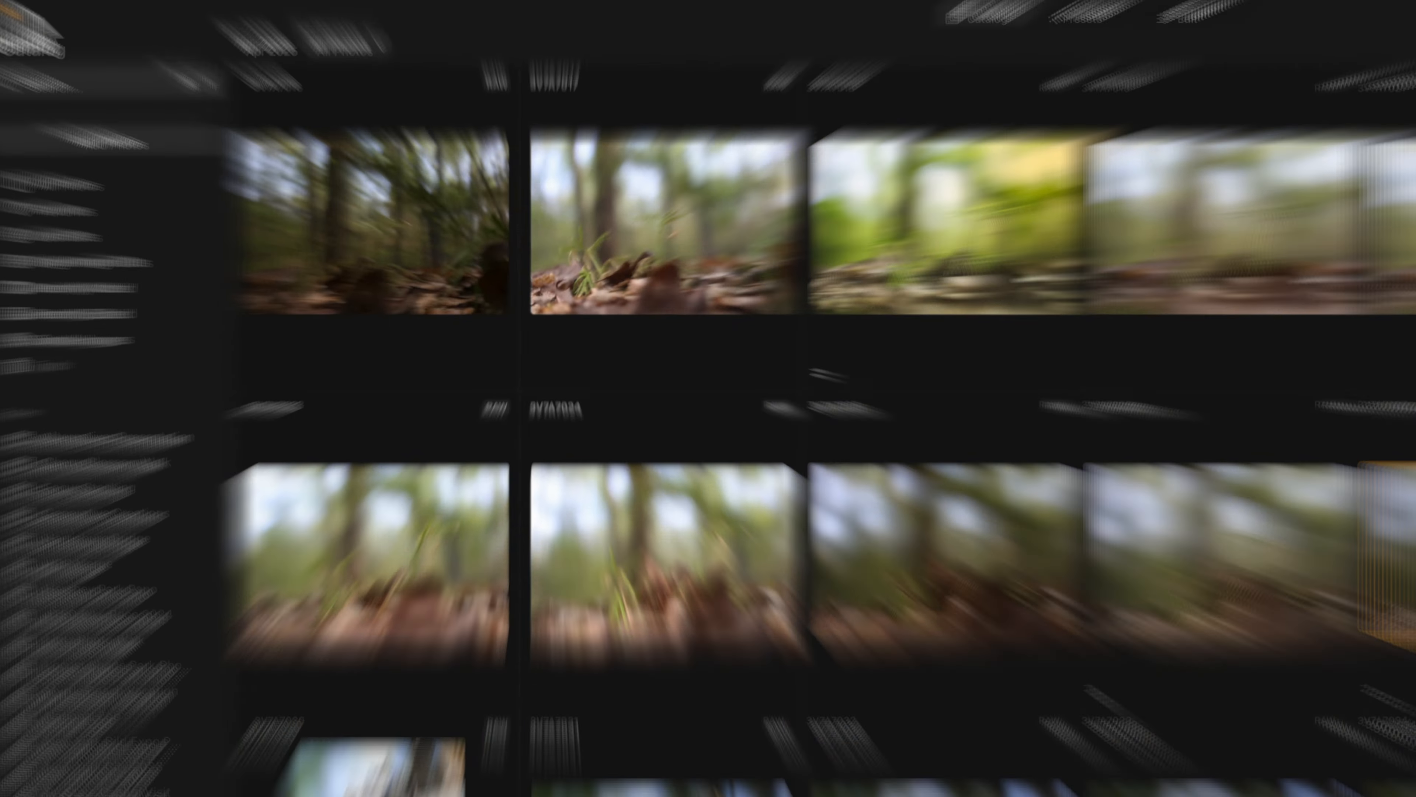
# - Open the Luminar Neo settings from the photo catalog
pyautogui.click(38, 17)
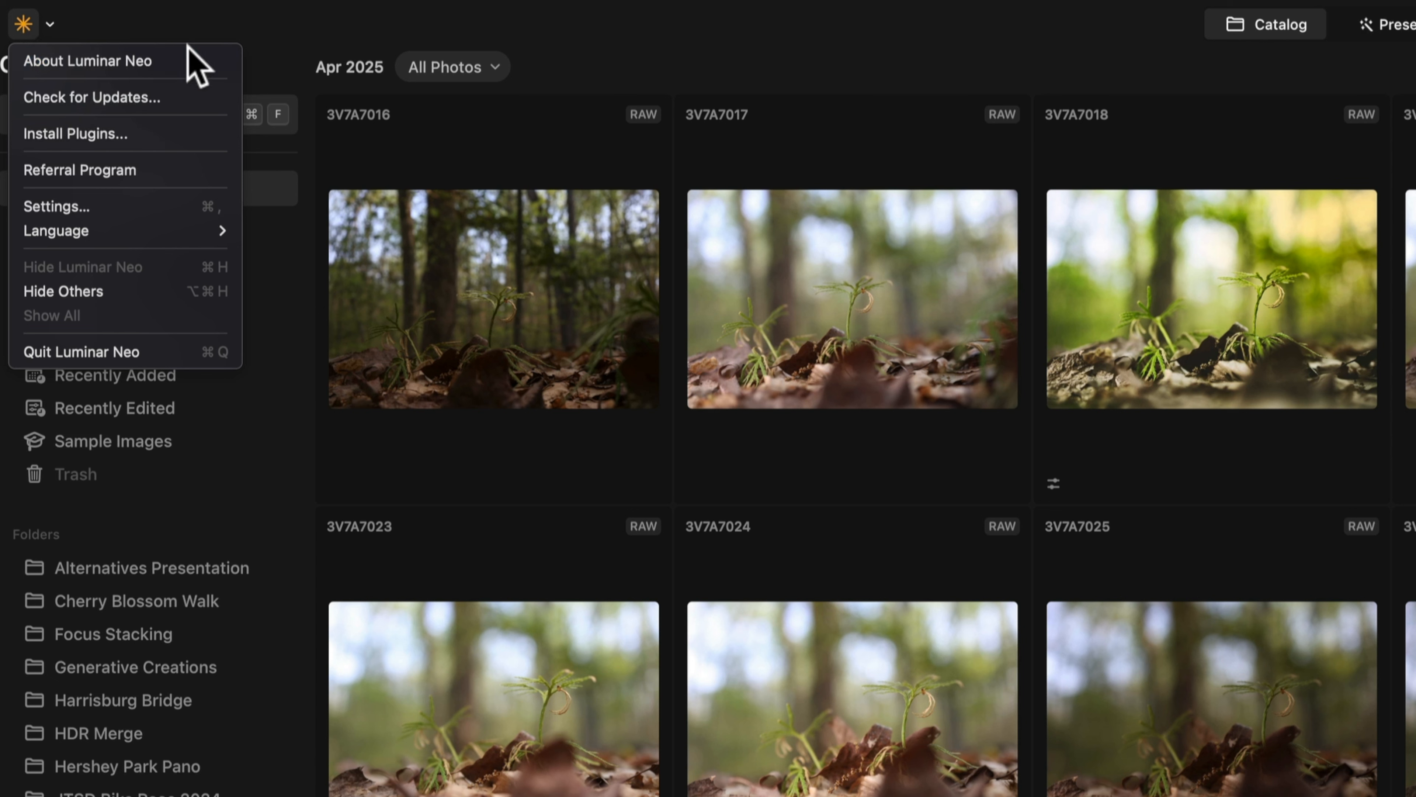
pyautogui.click(444, 290)
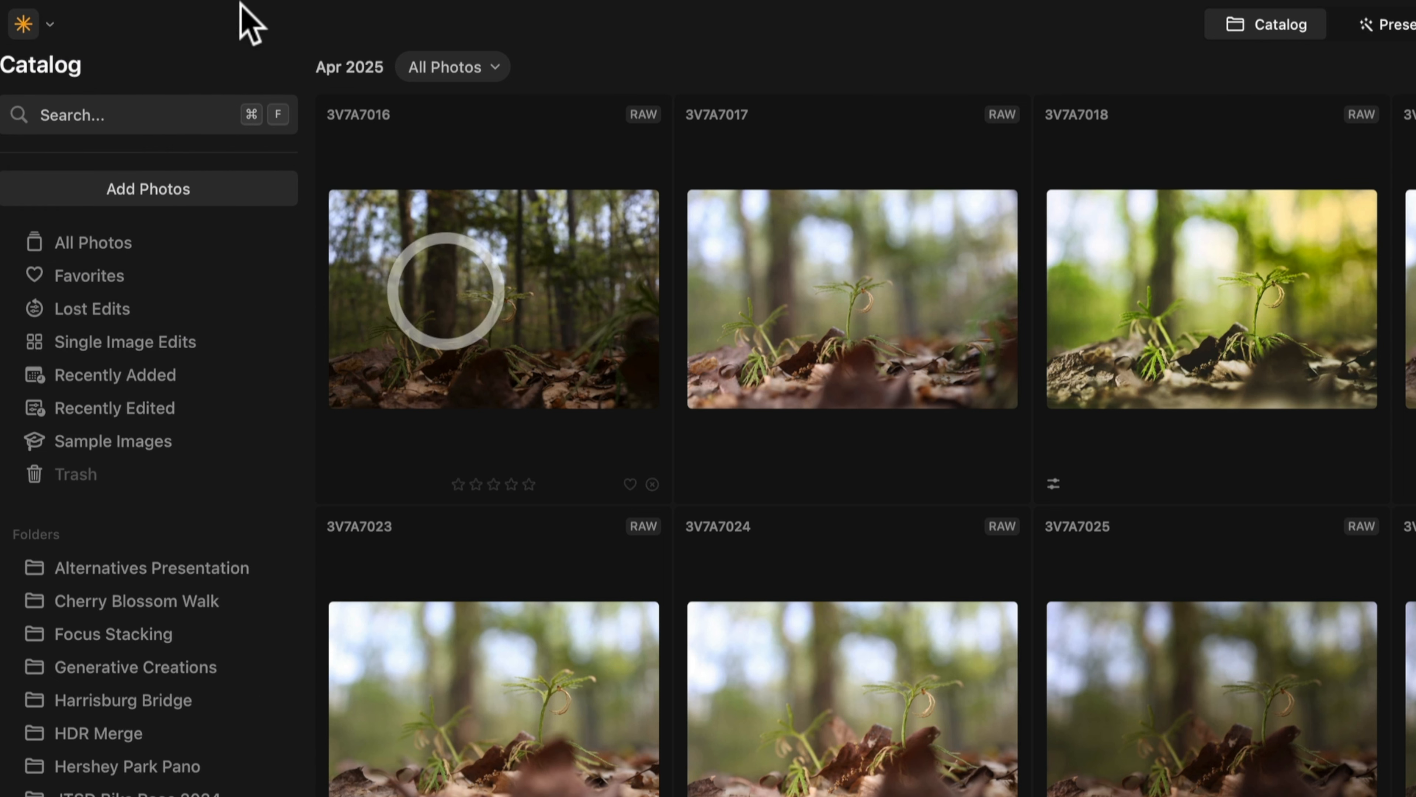
pyautogui.moveTo(207, 8)
pyautogui.click(73, 11)
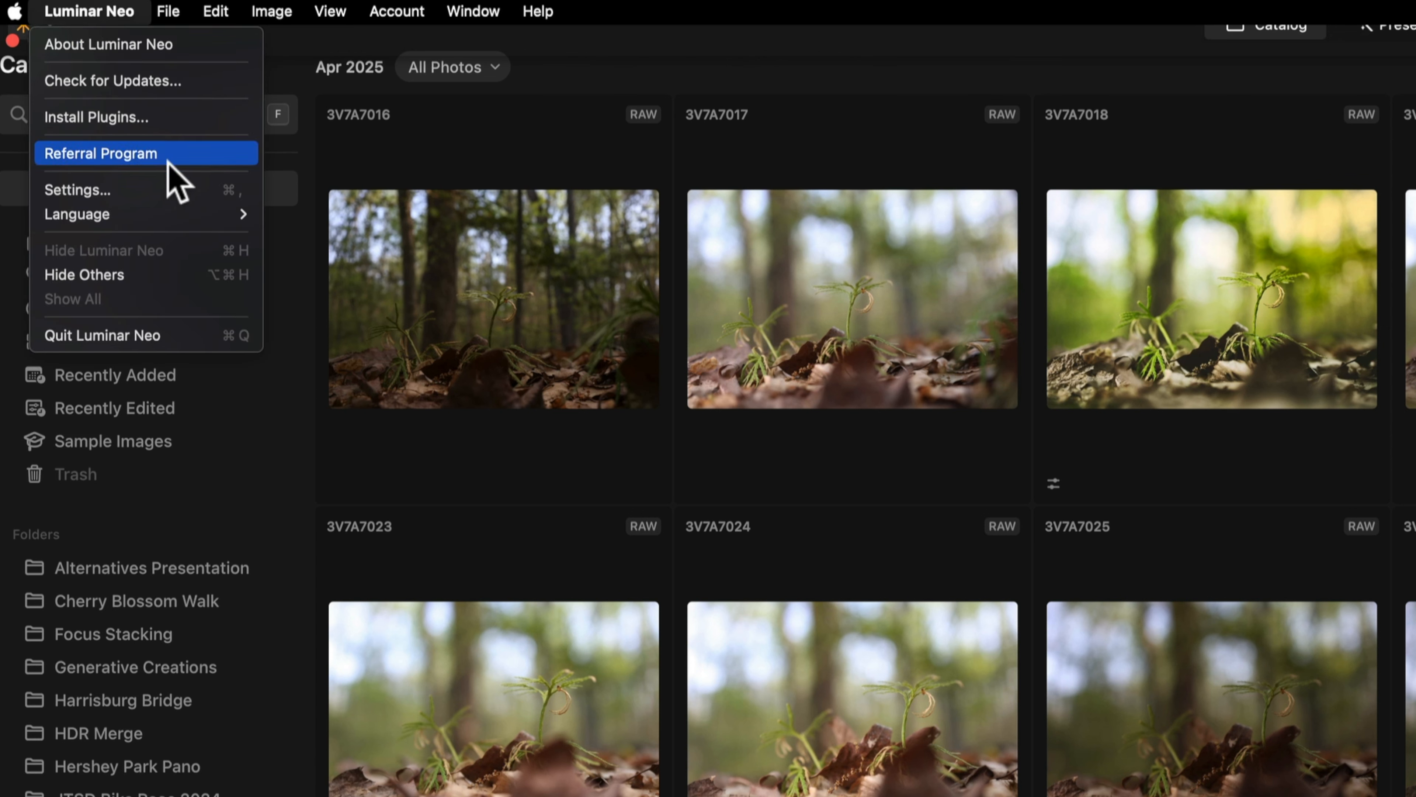
pyautogui.click(147, 193)
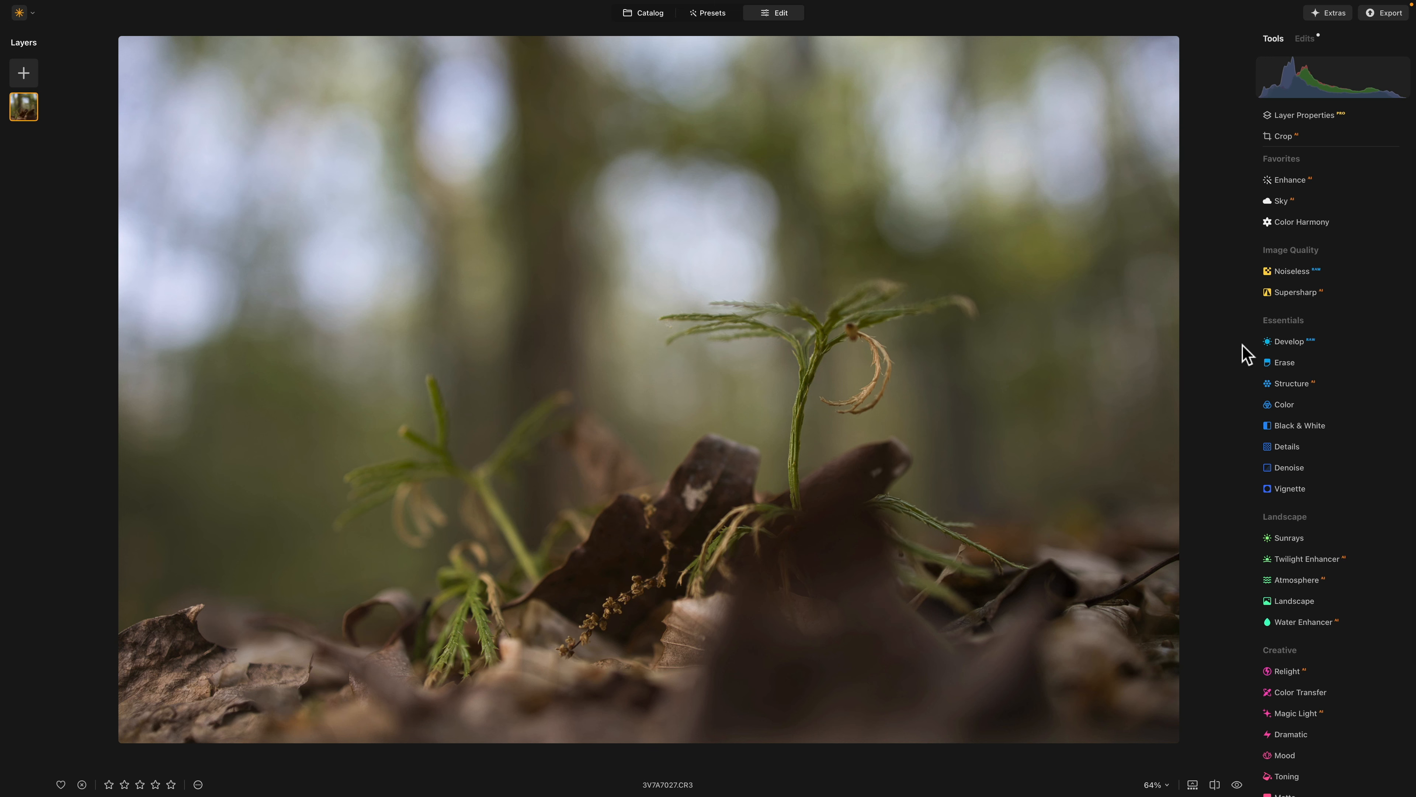
# - Auto-adjust the forest plant photo with the RAW Develop tool and compare it with the unedited original
pyautogui.click(1282, 341)
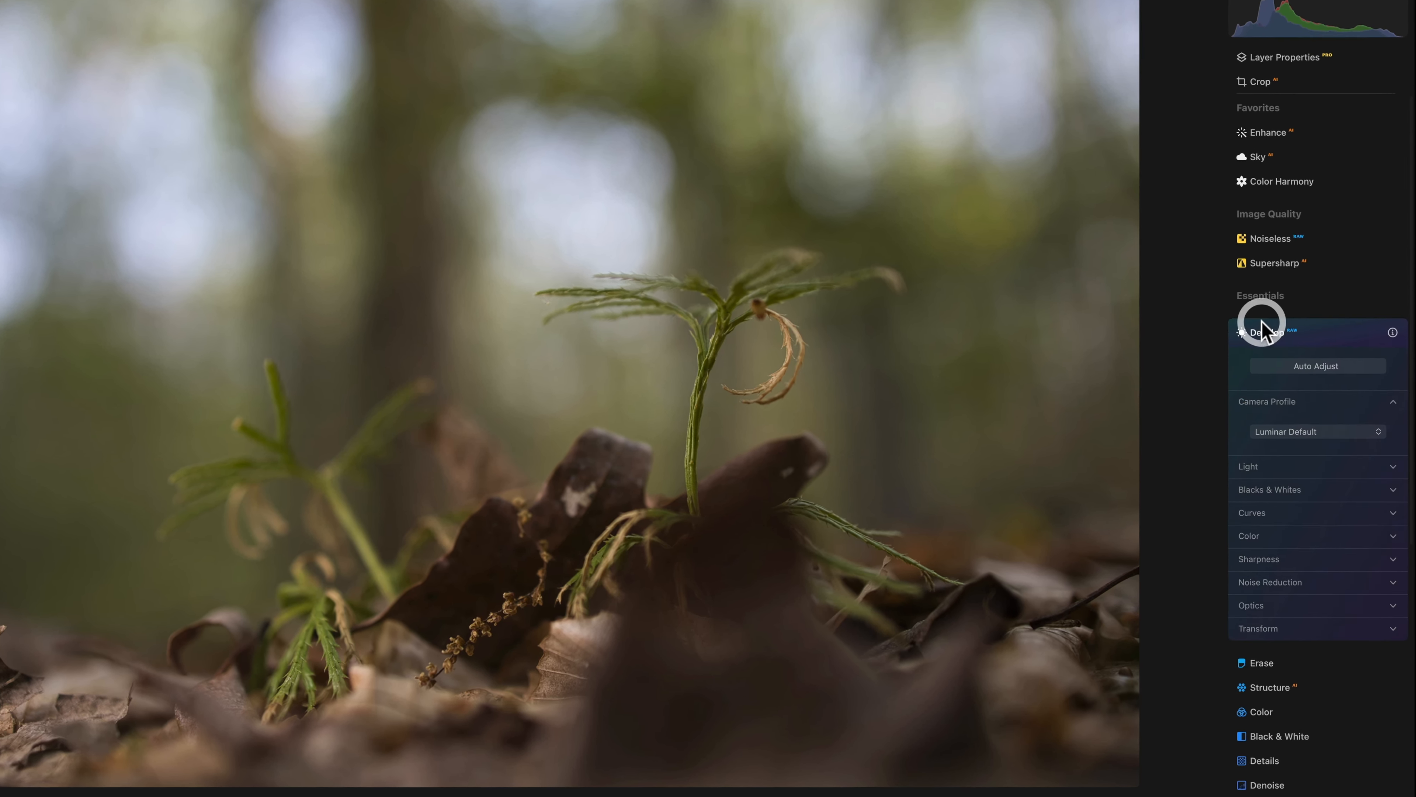
pyautogui.scroll(-4, 1248, 369)
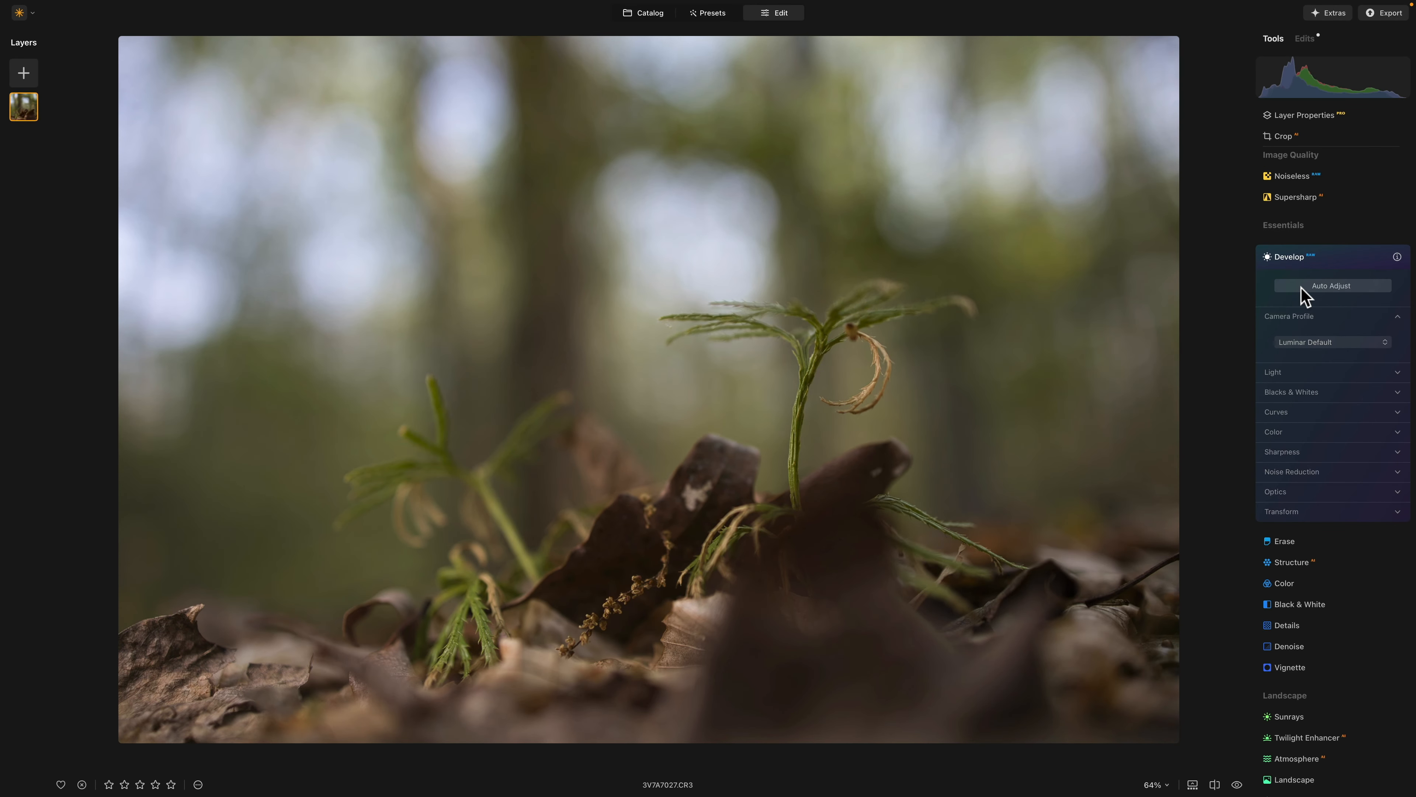
pyautogui.click(1302, 288)
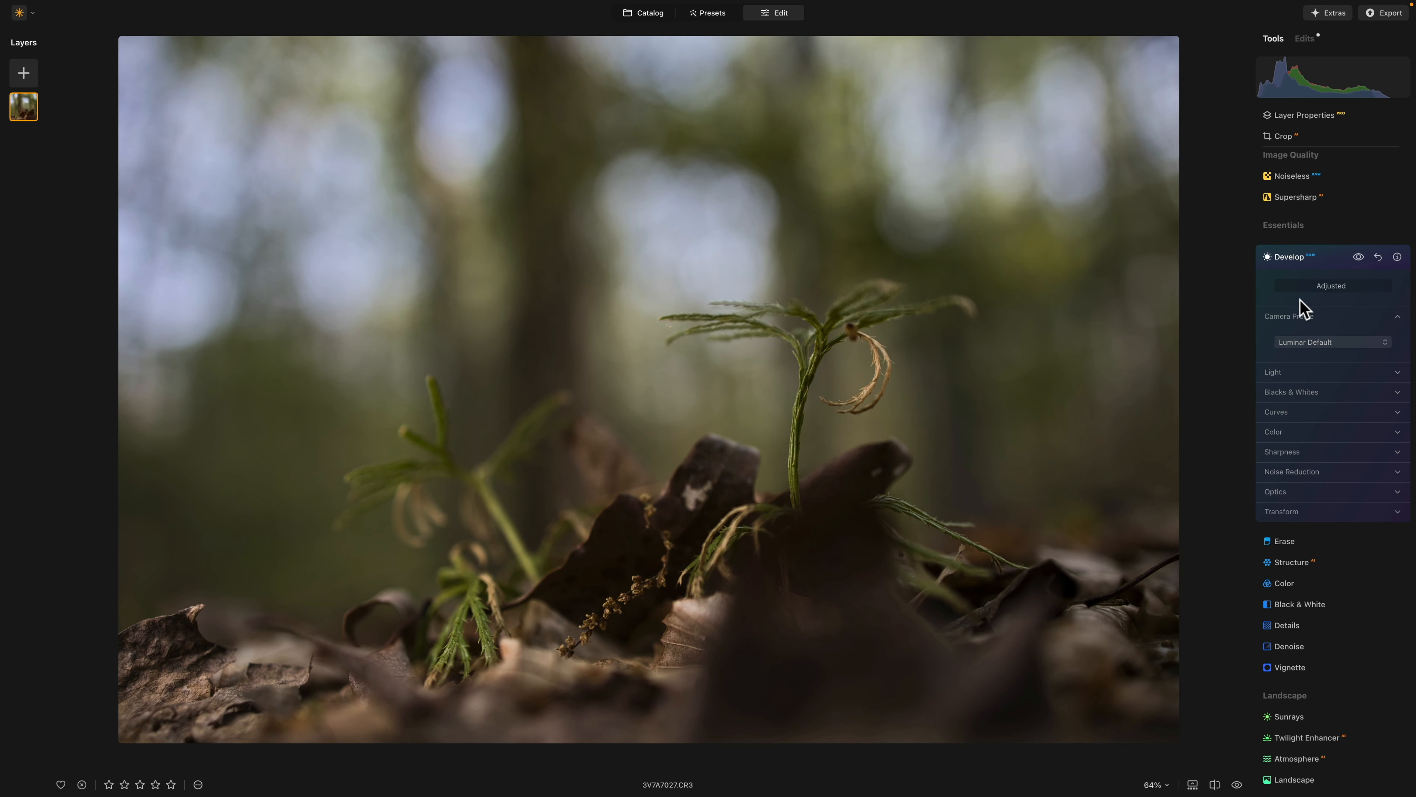
pyautogui.press('\\')
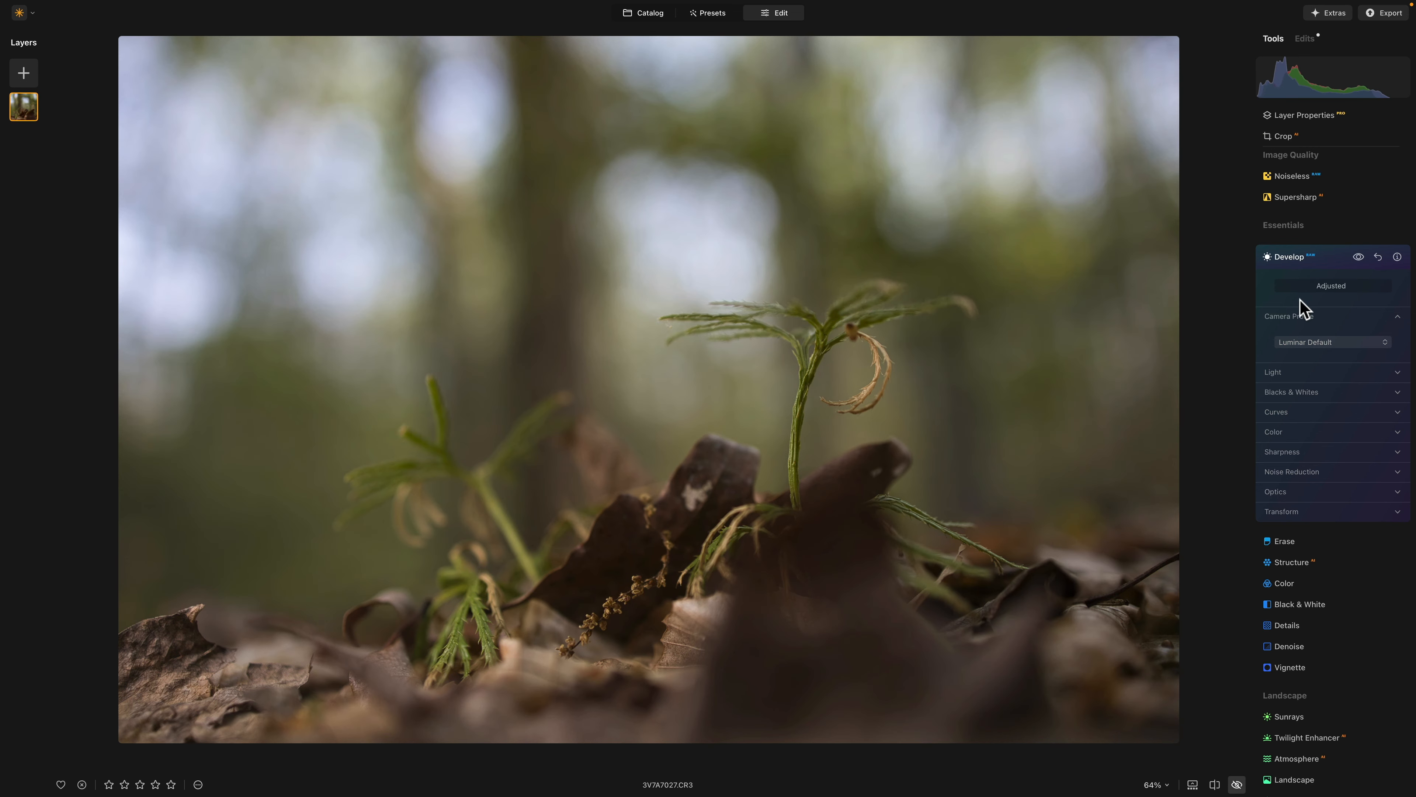
pyautogui.press('\\')
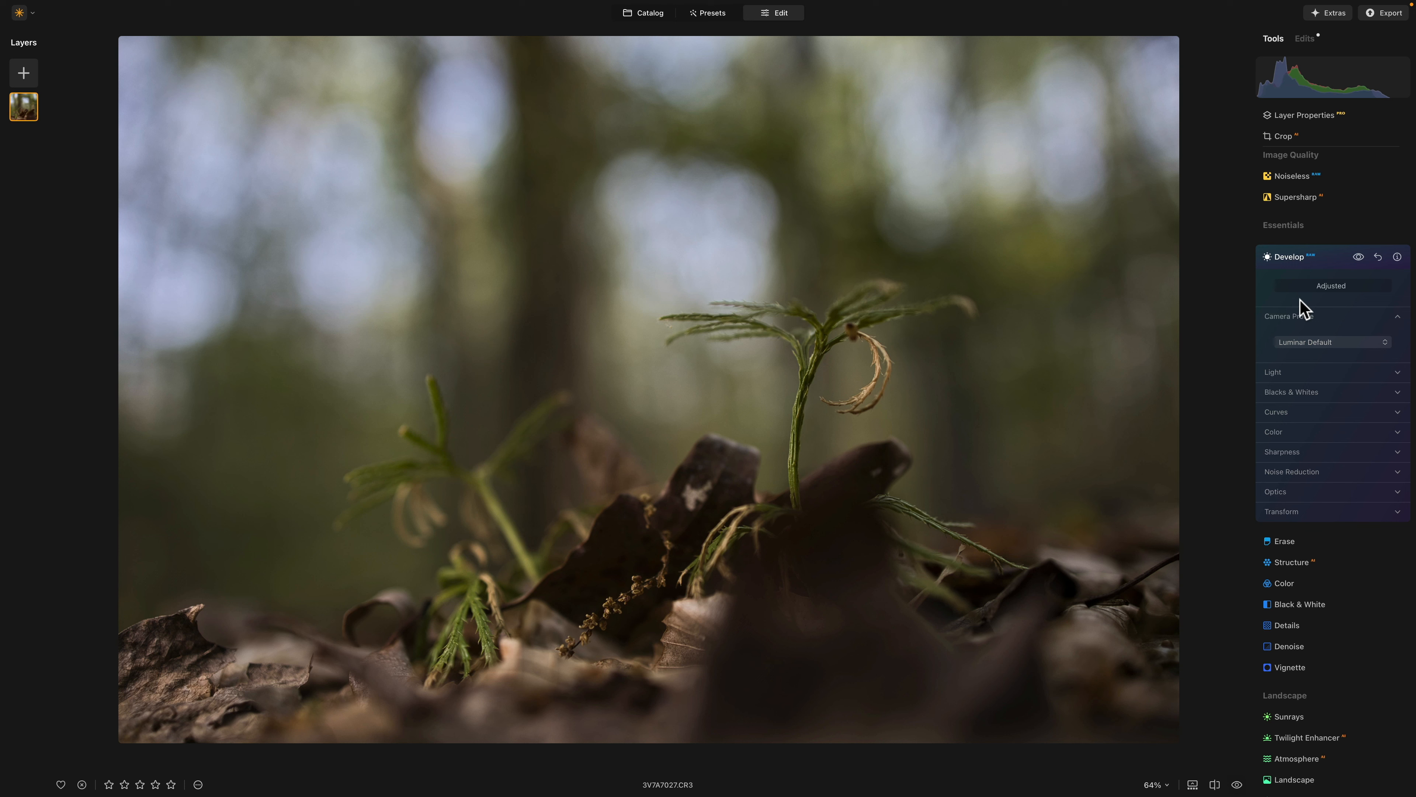
# - Apply the Structure tool to the photo with an Amount of 1
pyautogui.click(1294, 257)
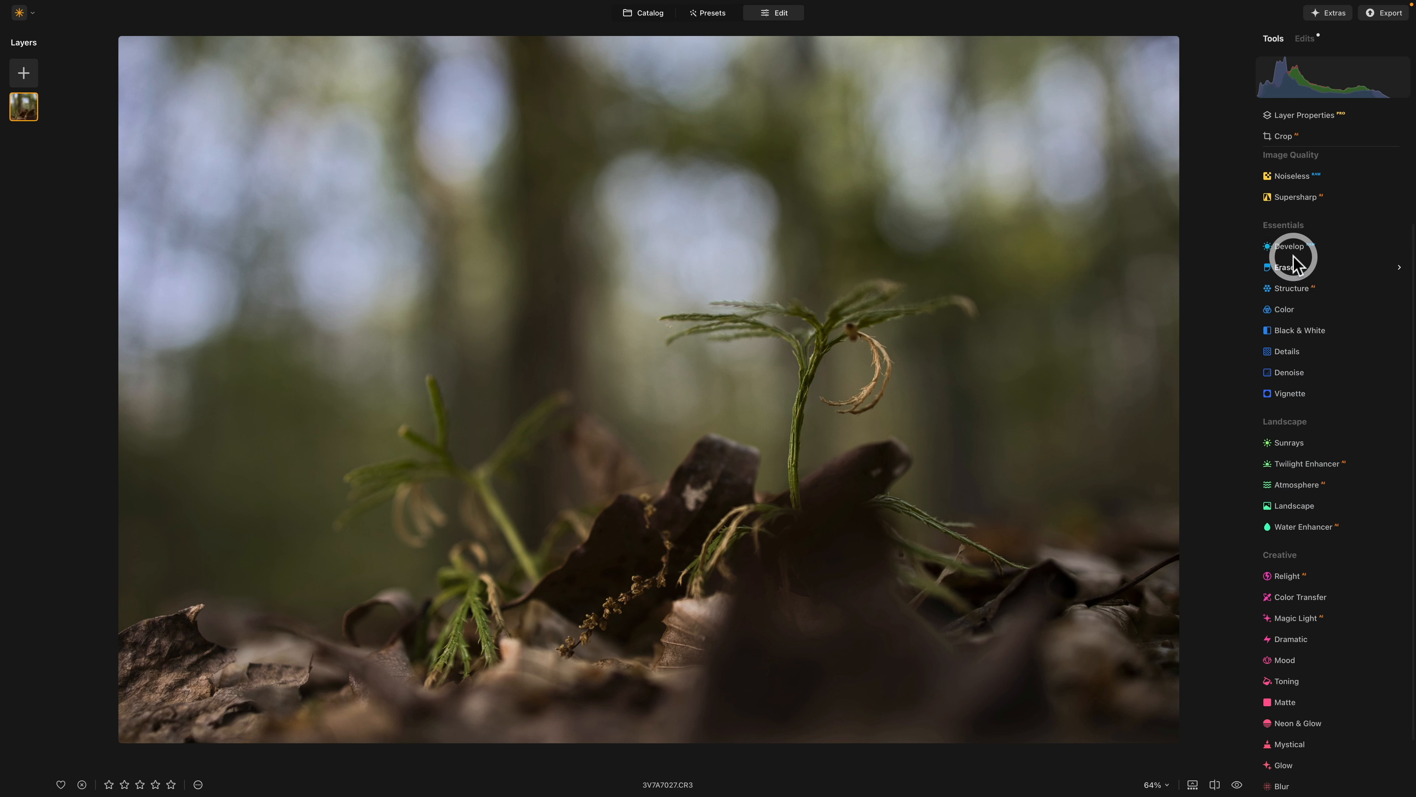
pyautogui.click(1288, 288)
pyautogui.click(1335, 360)
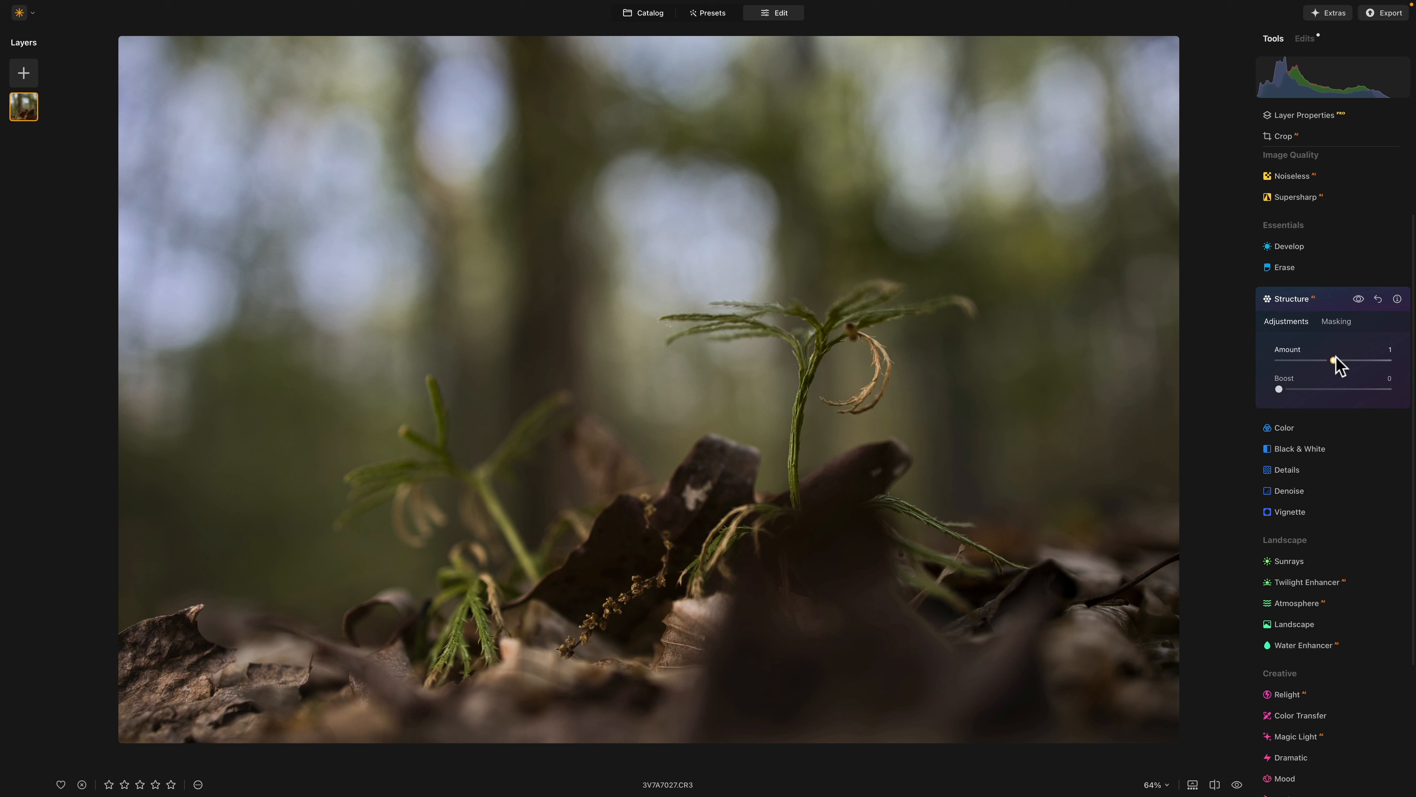
pyautogui.click(1323, 302)
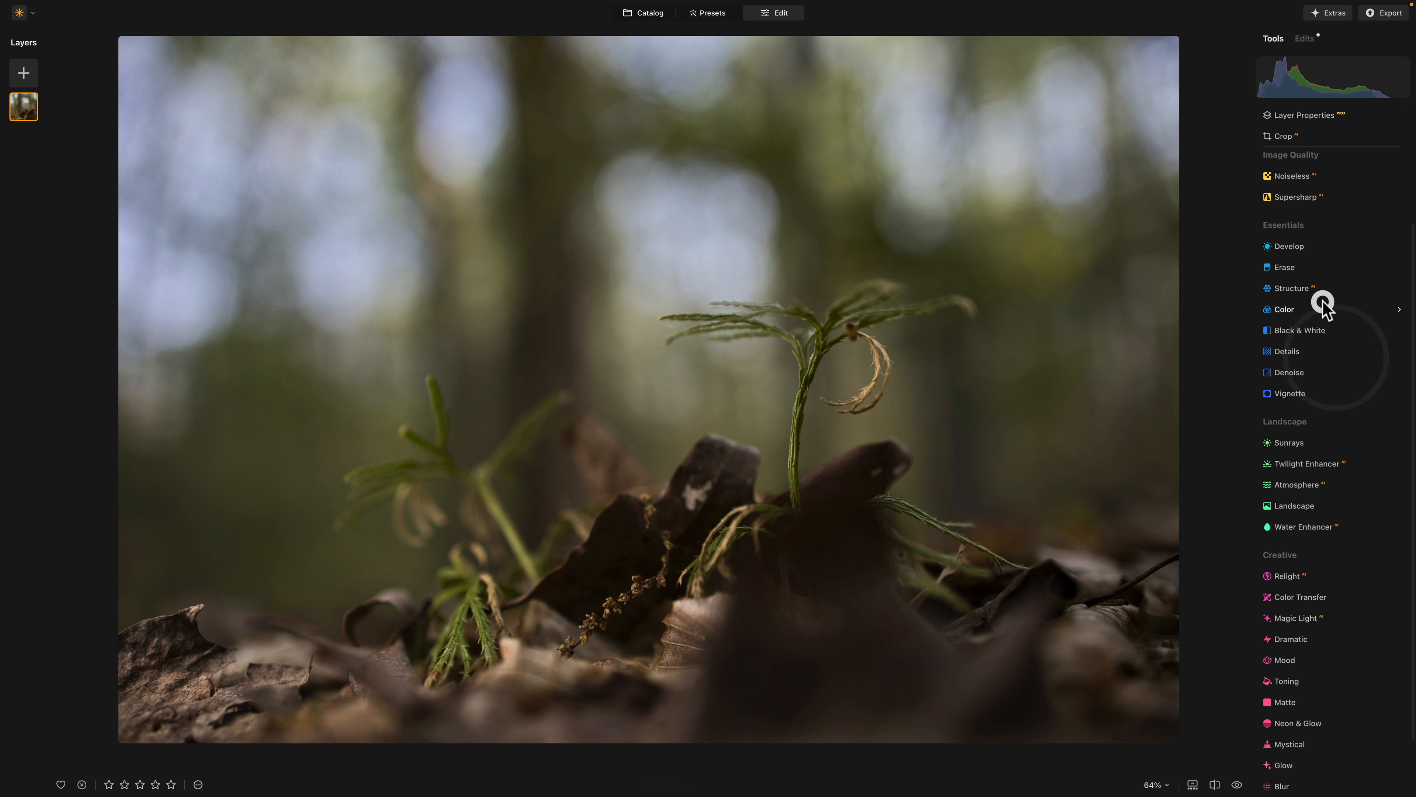
# - Auto-adjust the photo with a second, maskable Develop adjustment and inspect its Light values
pyautogui.click(1292, 247)
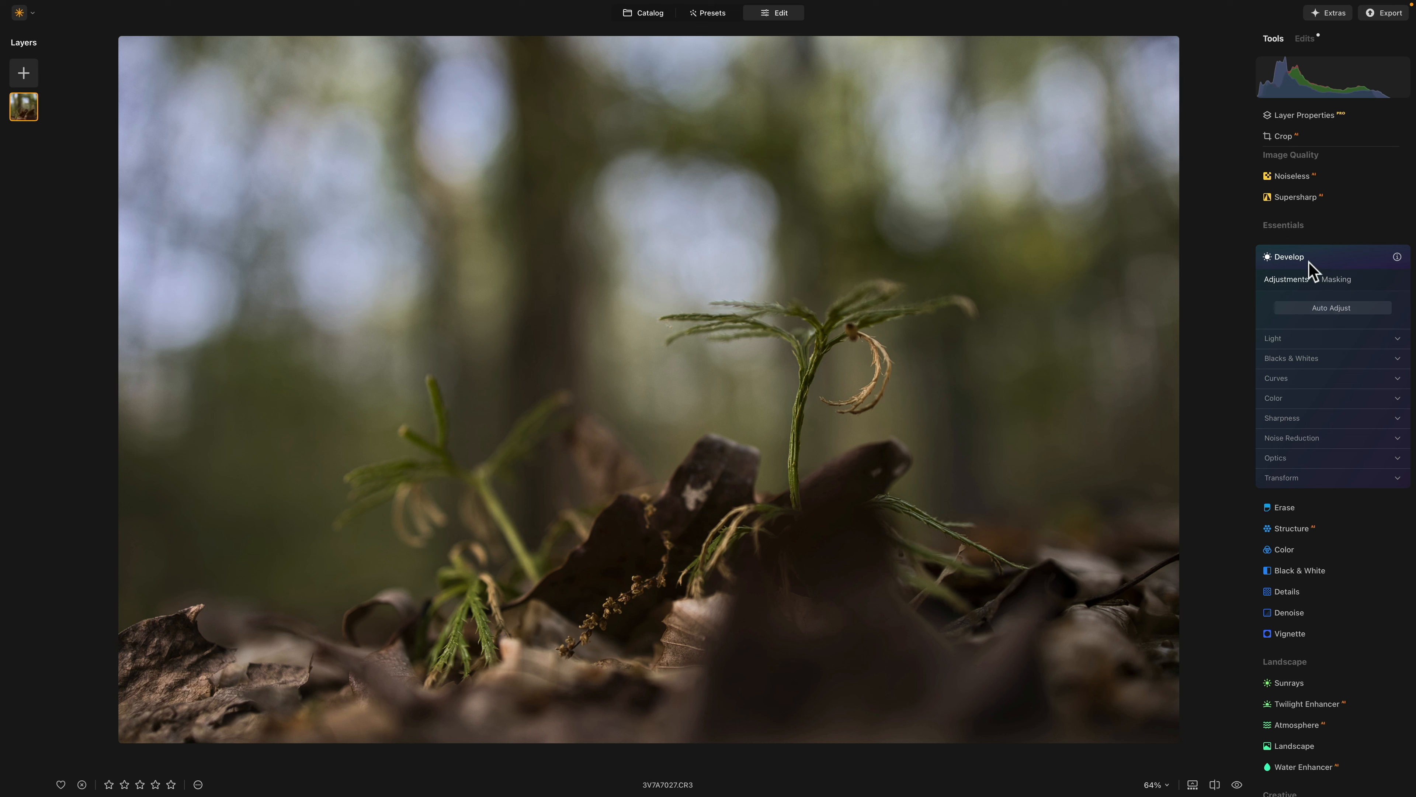
pyautogui.click(1320, 307)
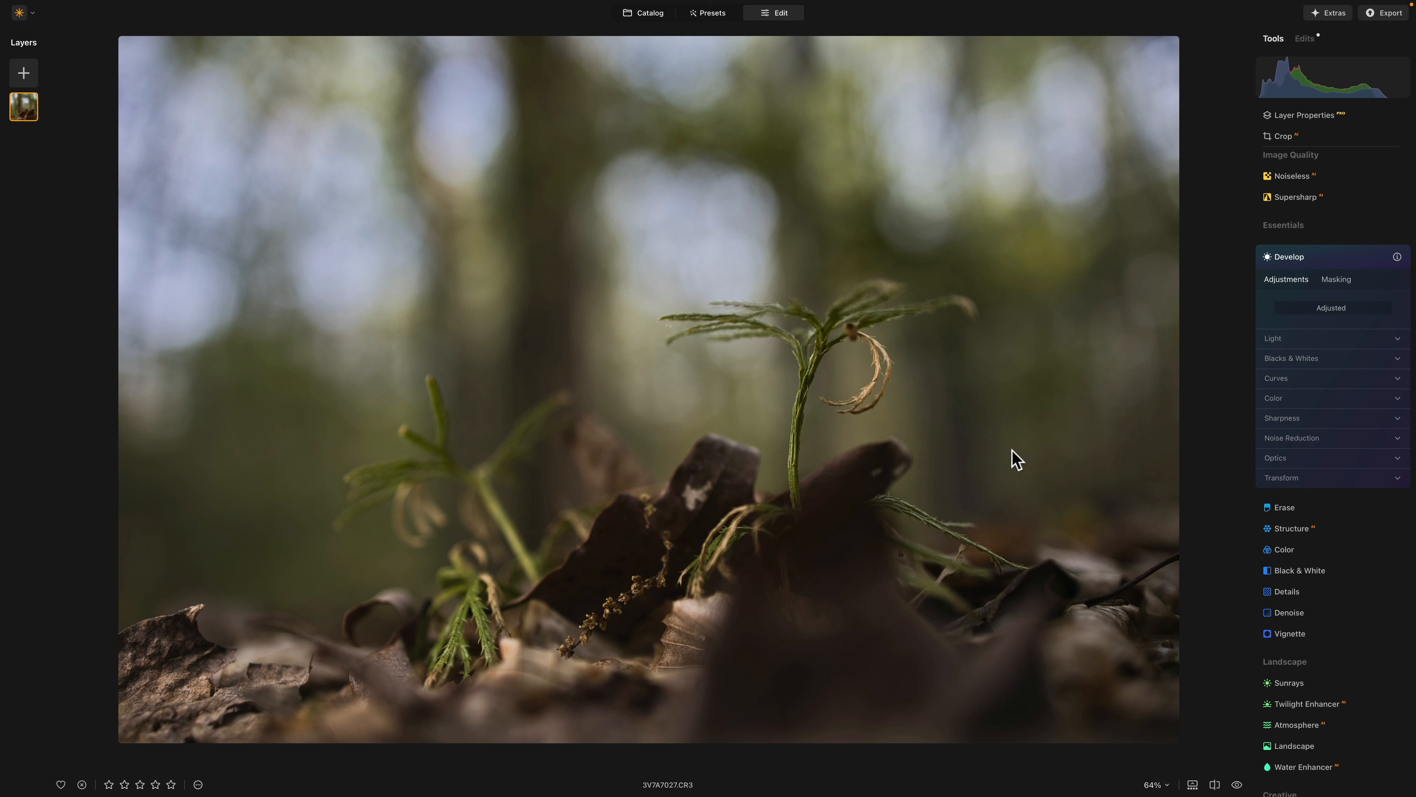
pyautogui.click(1280, 341)
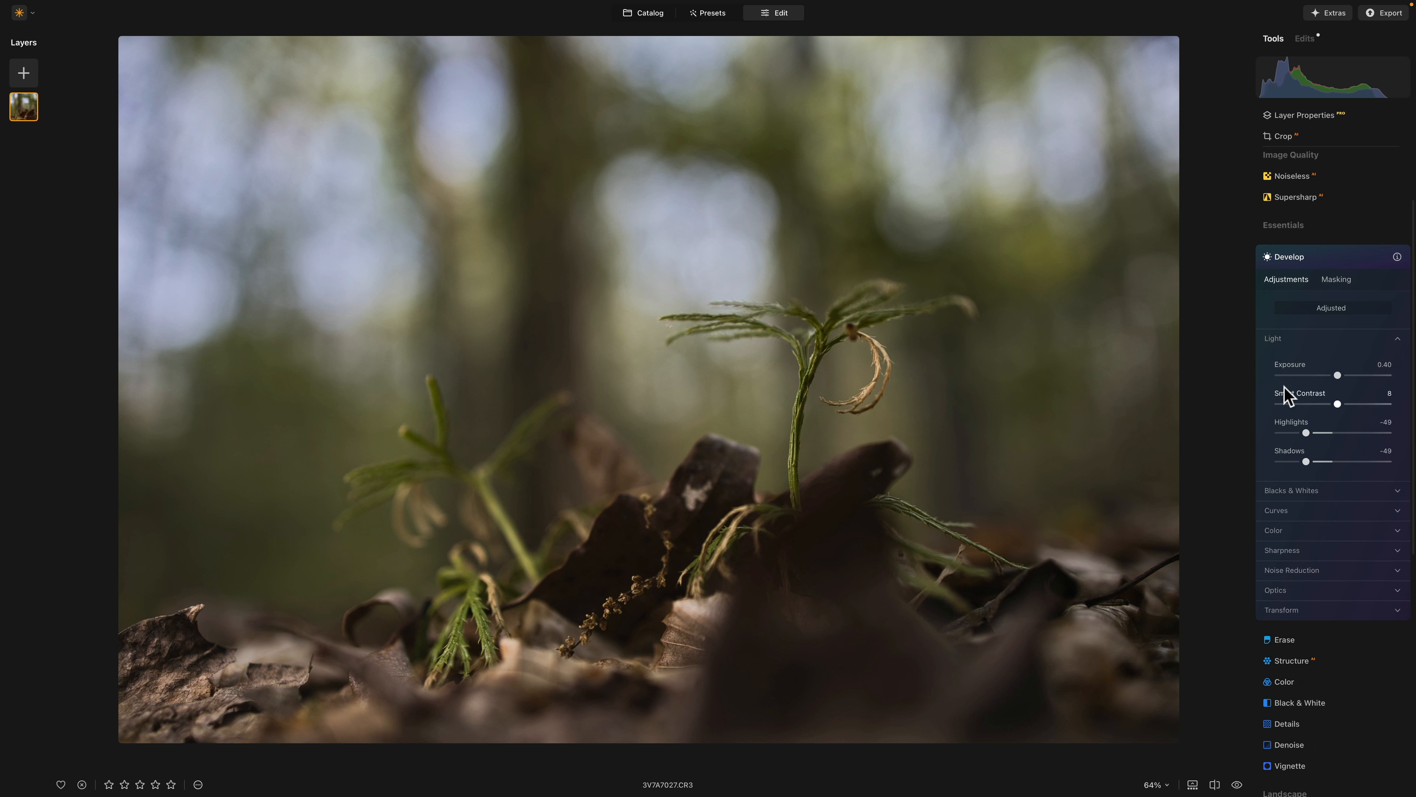
pyautogui.click(1310, 258)
# - Compare the photo with and without the second, non-RAW Develop adjustment in the list of edits
pyautogui.click(1305, 39)
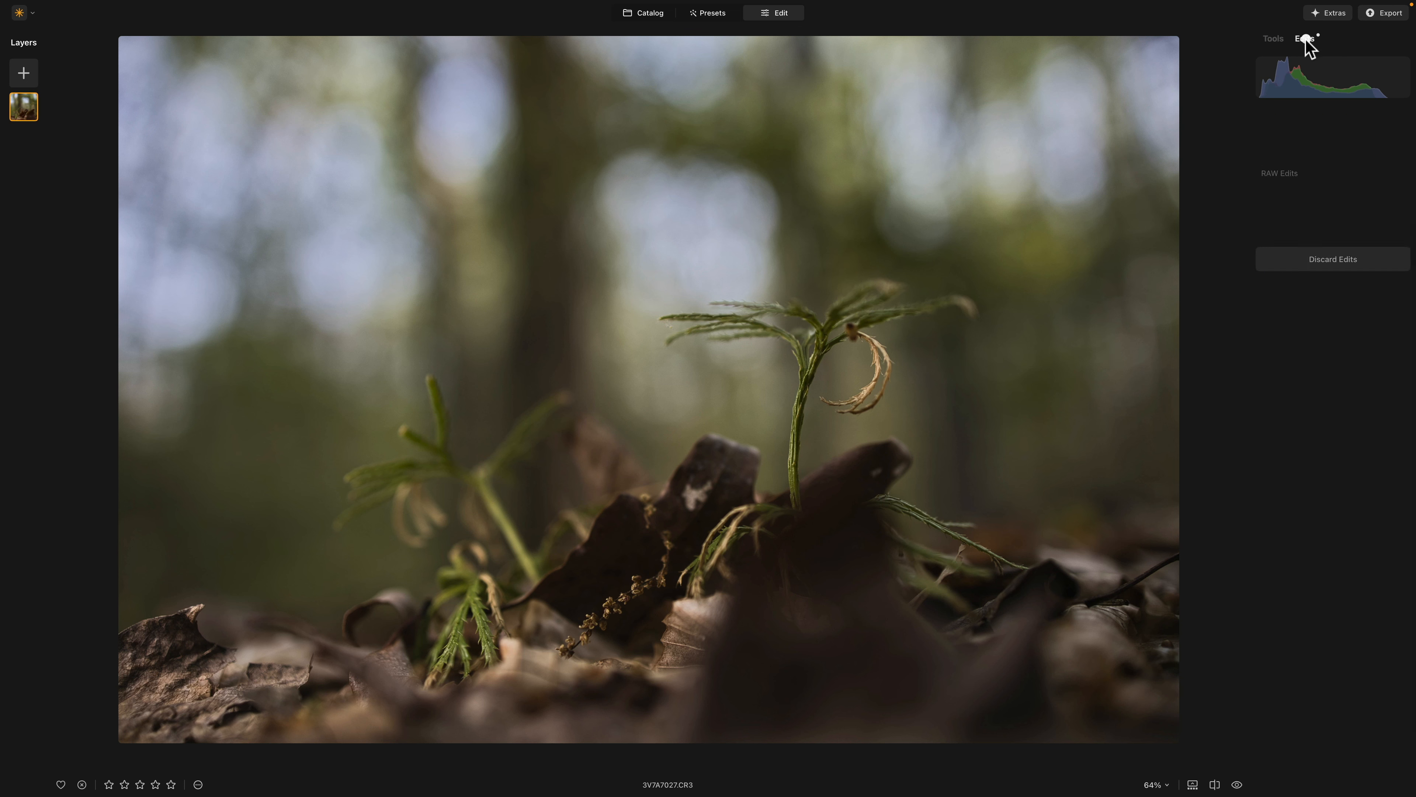
pyautogui.click(1376, 118)
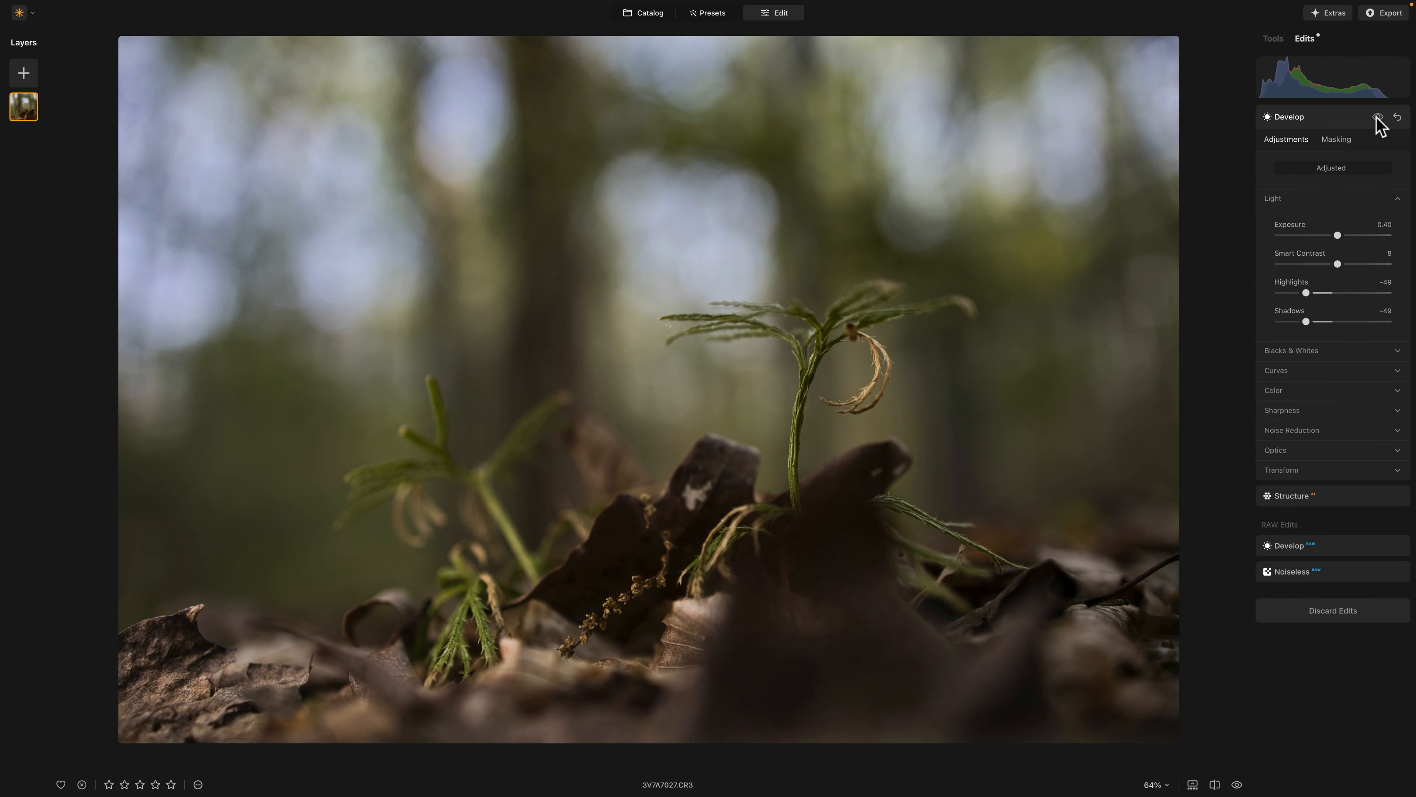
pyautogui.click(1377, 117)
pyautogui.click(1377, 118)
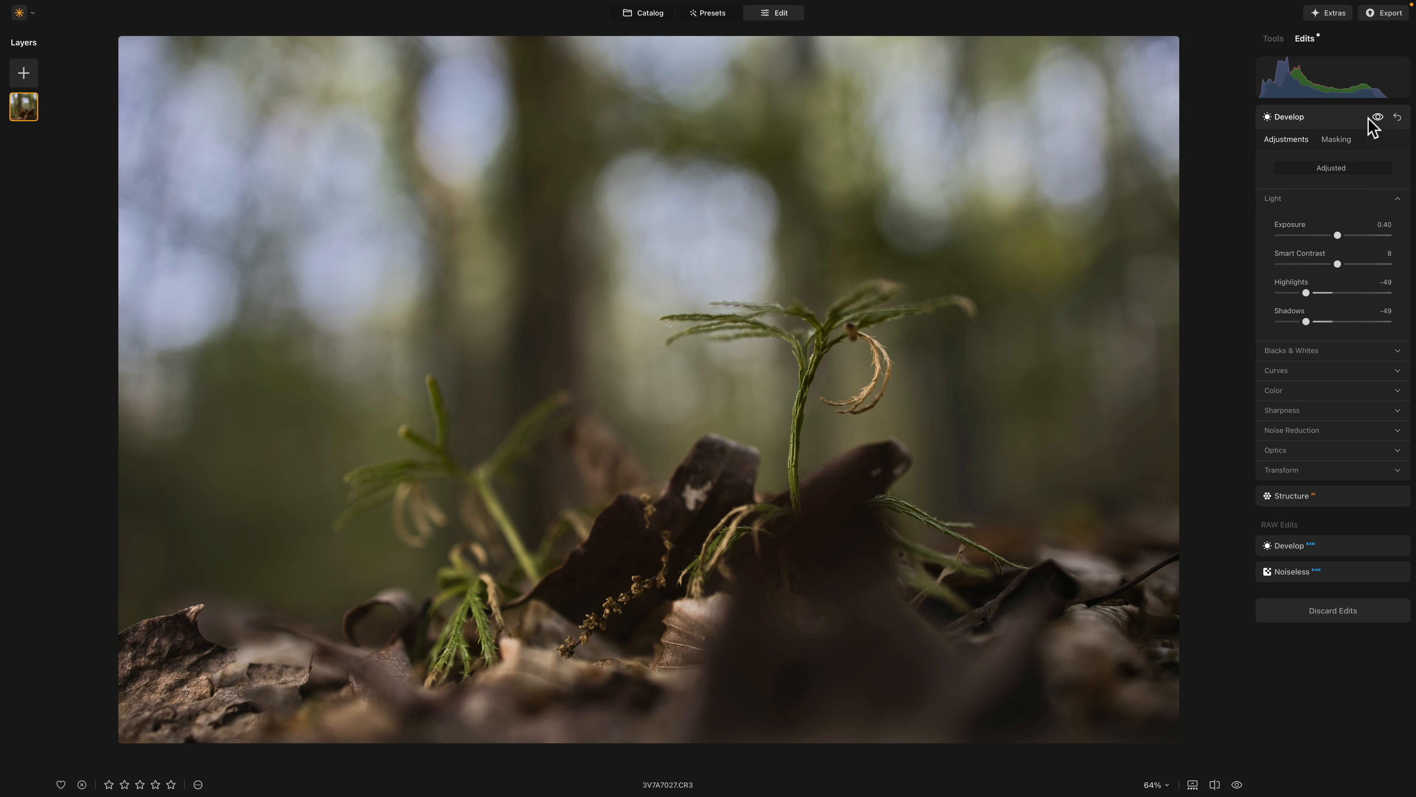
# - Compare the photo with and without the RAW Develop edit, and return to the non-RAW Develop entry
pyautogui.click(1316, 549)
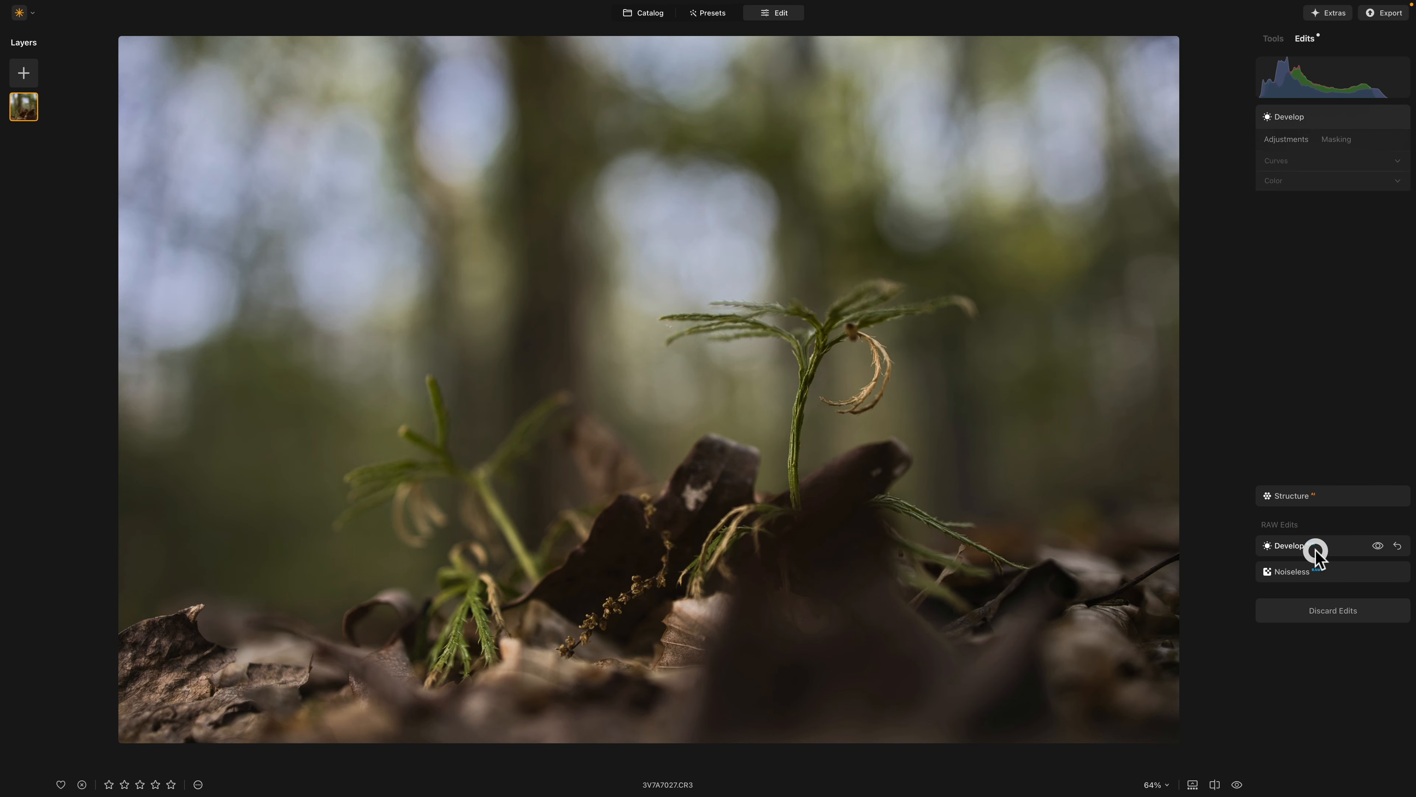
pyautogui.click(1377, 193)
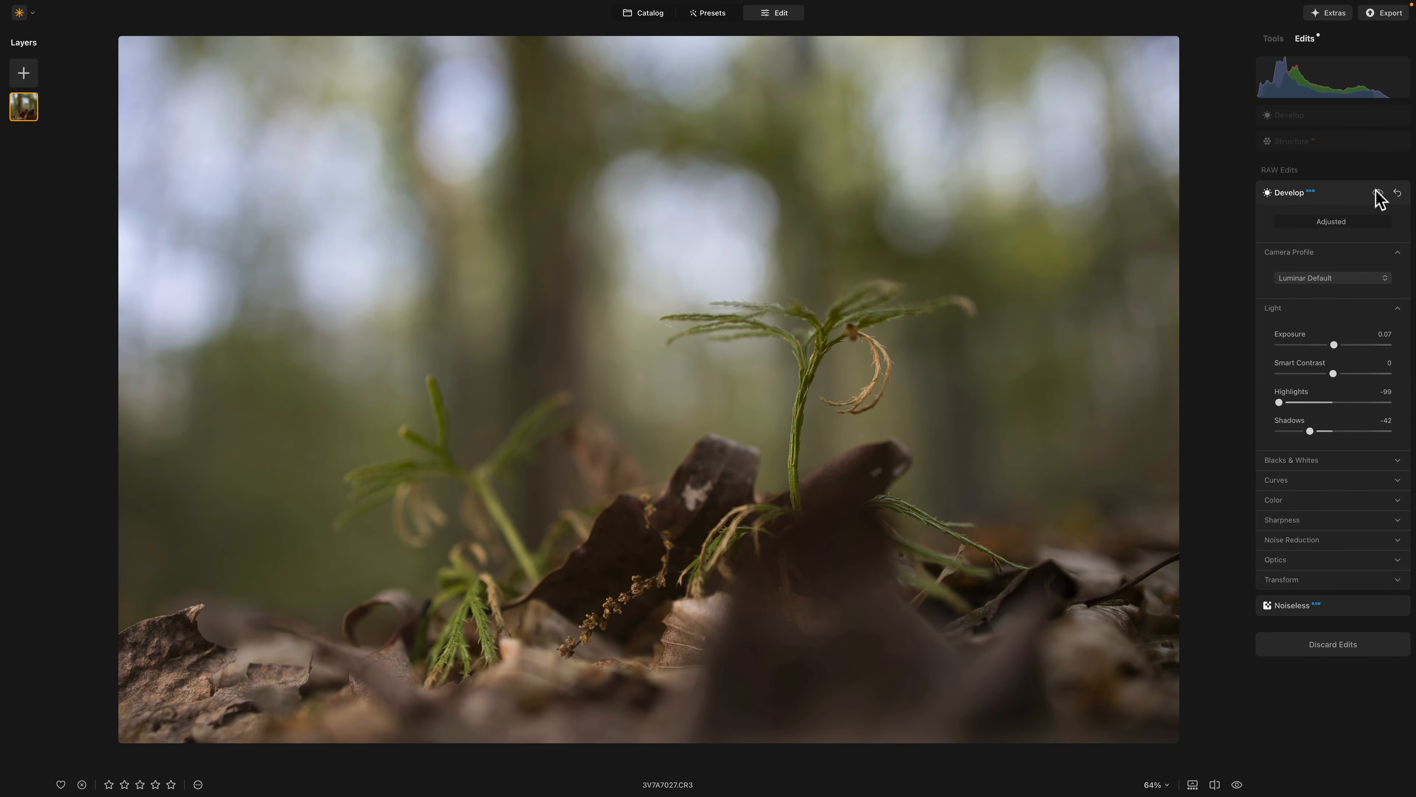
pyautogui.click(1376, 192)
pyautogui.click(1376, 192)
pyautogui.click(1376, 192)
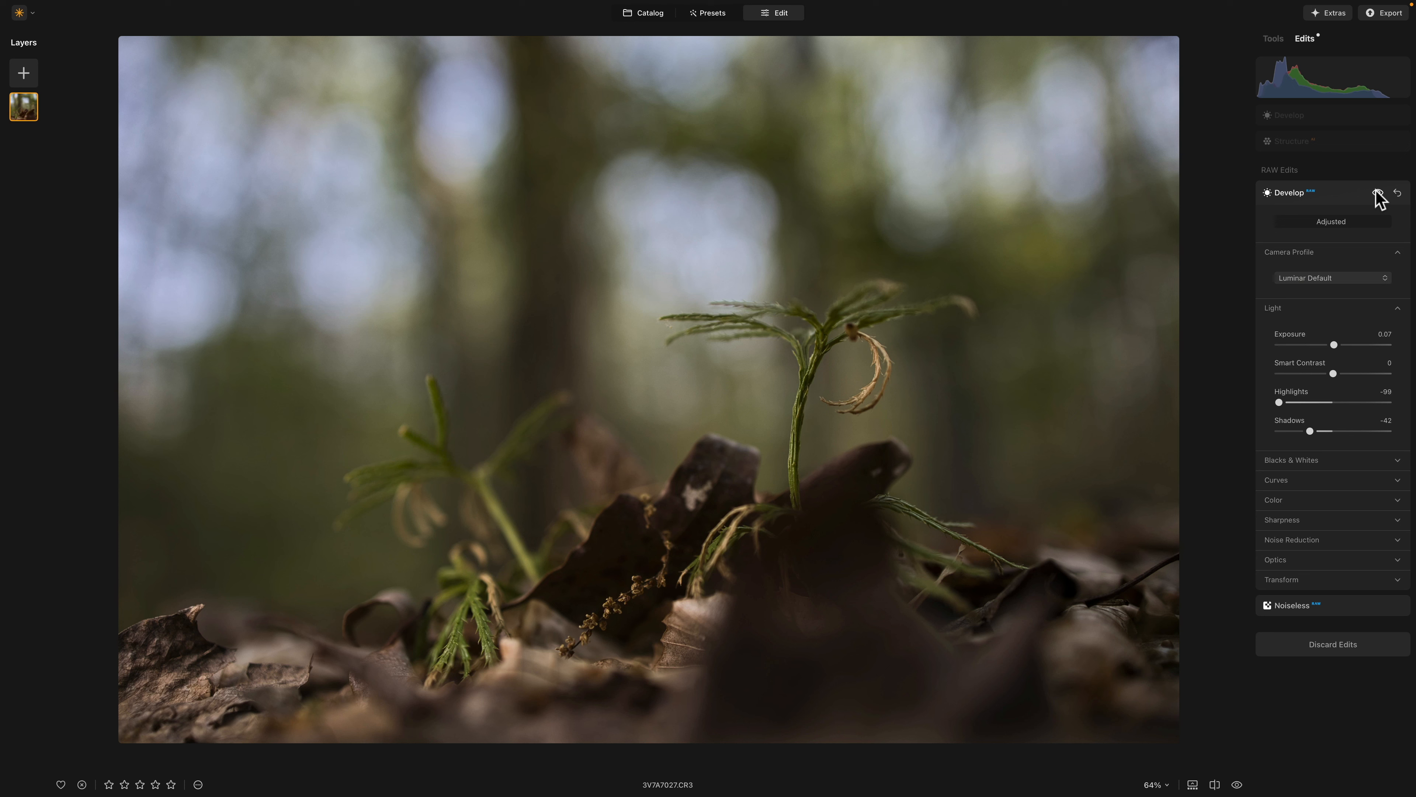
pyautogui.click(1341, 193)
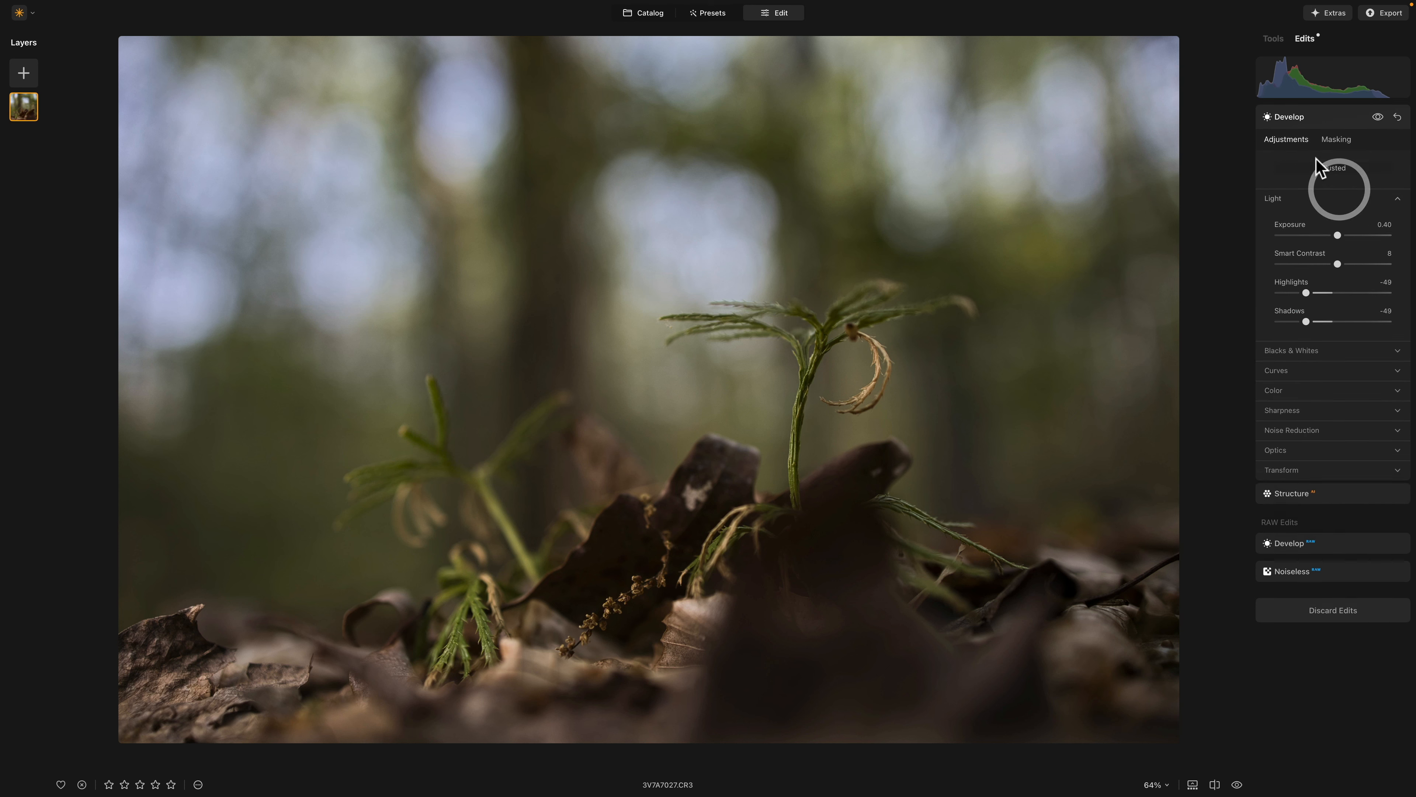
pyautogui.click(1302, 118)
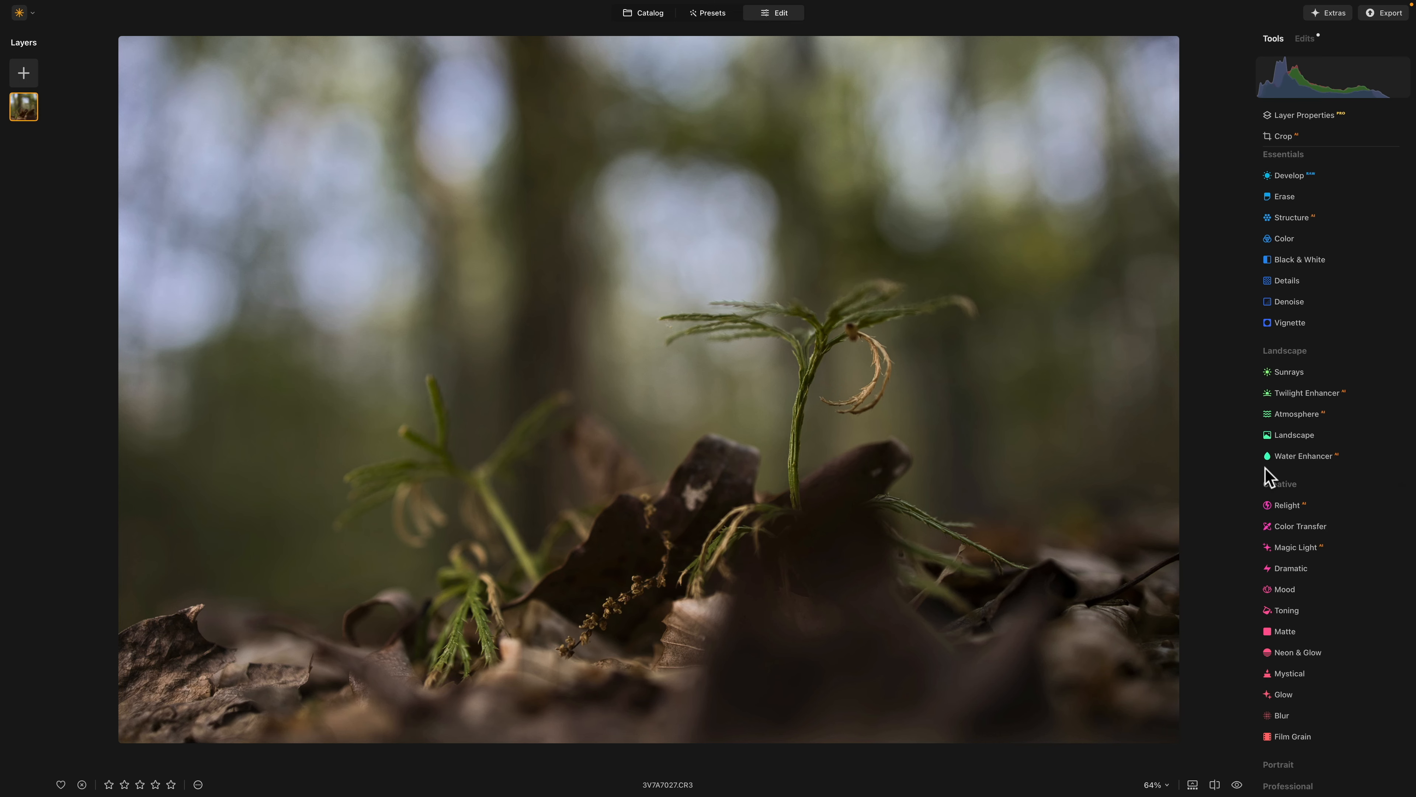
# - Add Atmosphere fog to the photo with Amount 67 and Depth 89, and reduce the effect's strength
pyautogui.click(1288, 416)
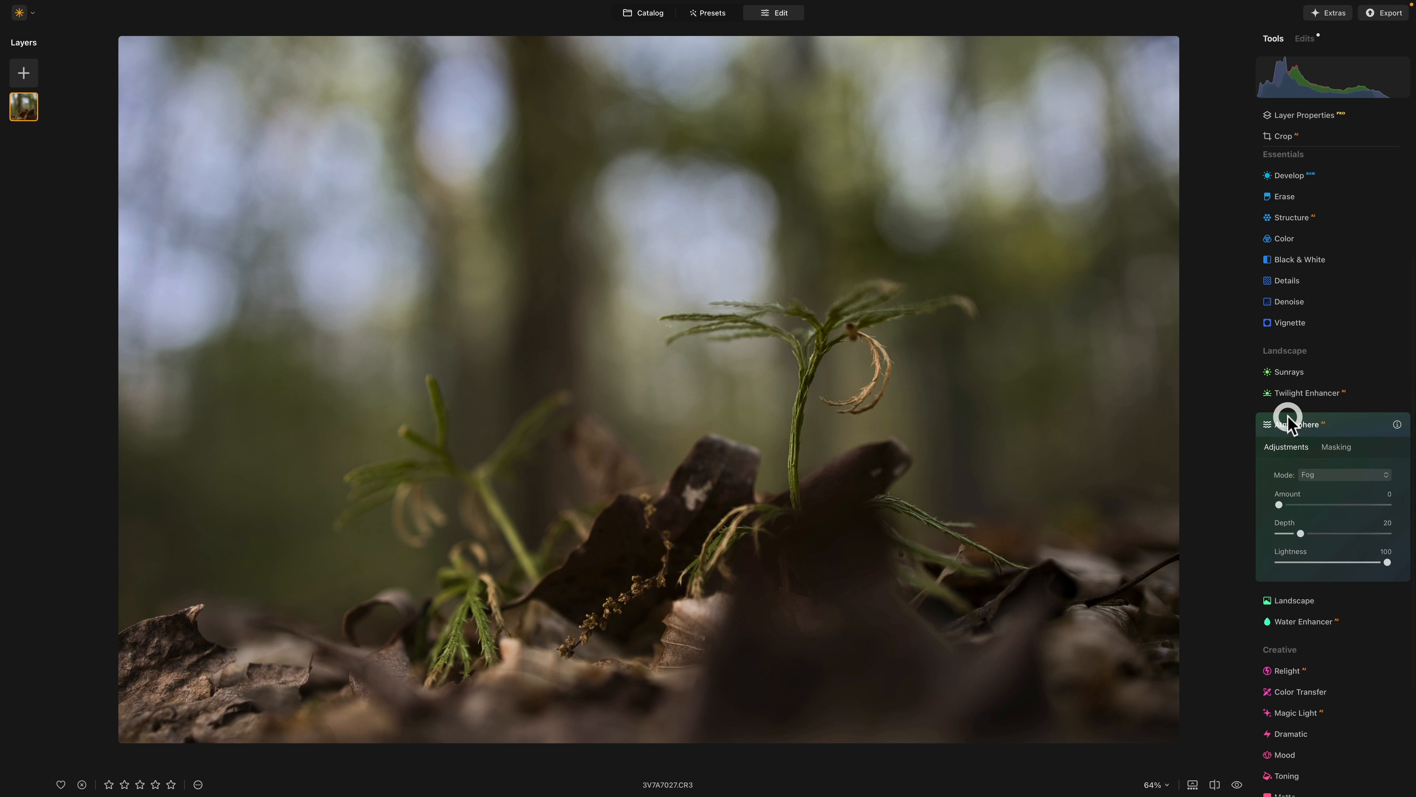
pyautogui.scroll(-1, 1288, 416)
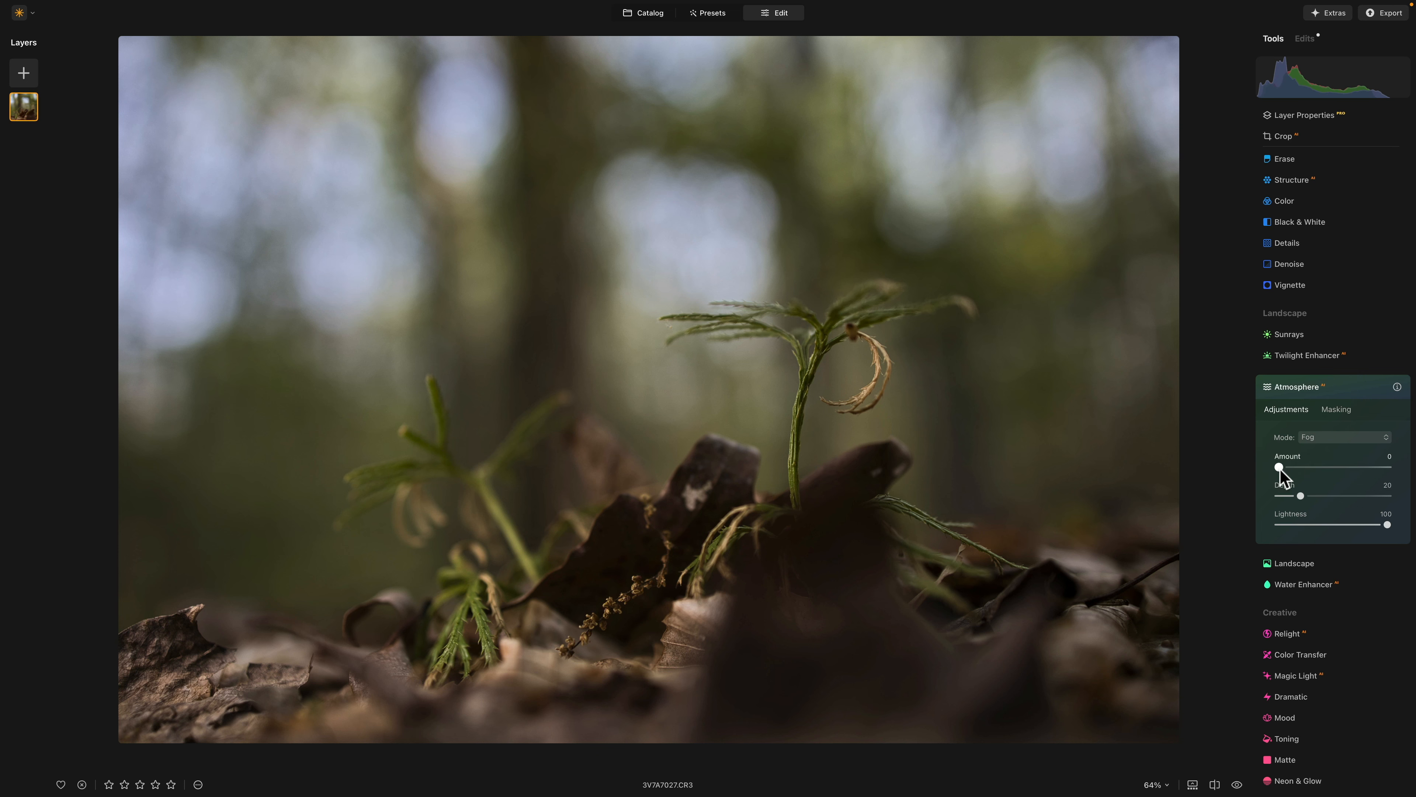
pyautogui.moveTo(1280, 468); pyautogui.dragTo(1353, 467)
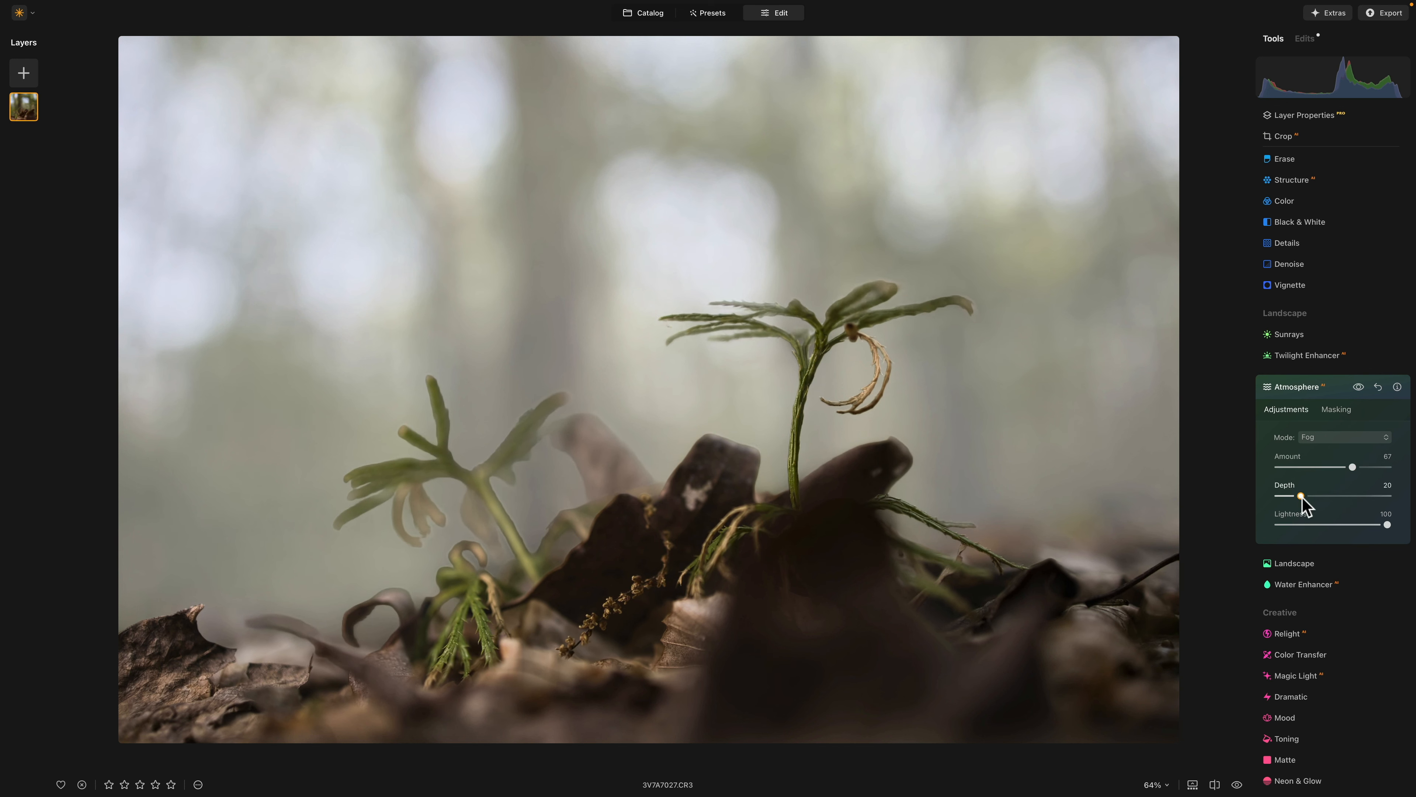
pyautogui.moveTo(1301, 497); pyautogui.dragTo(1377, 498)
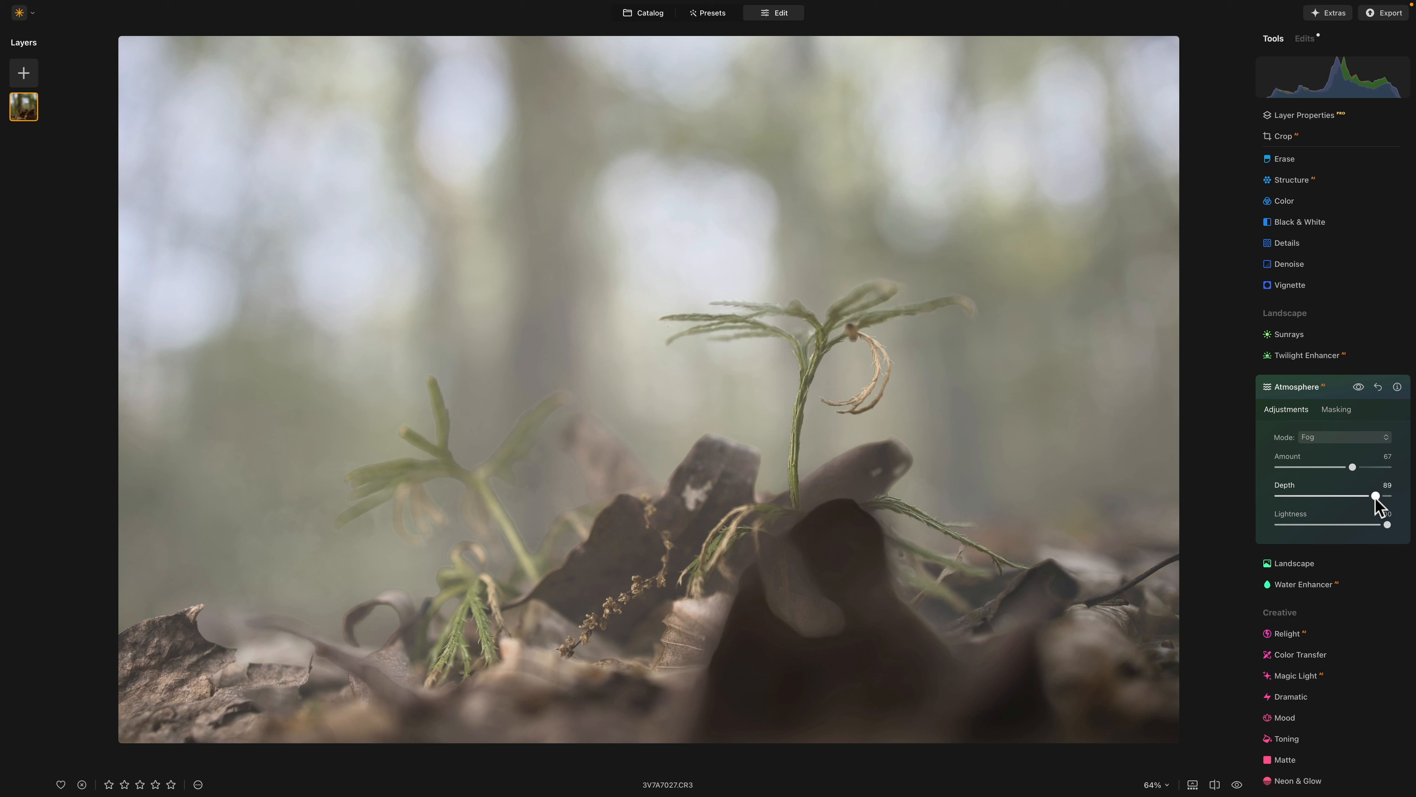
pyautogui.moveTo(1375, 496); pyautogui.dragTo(1341, 468)
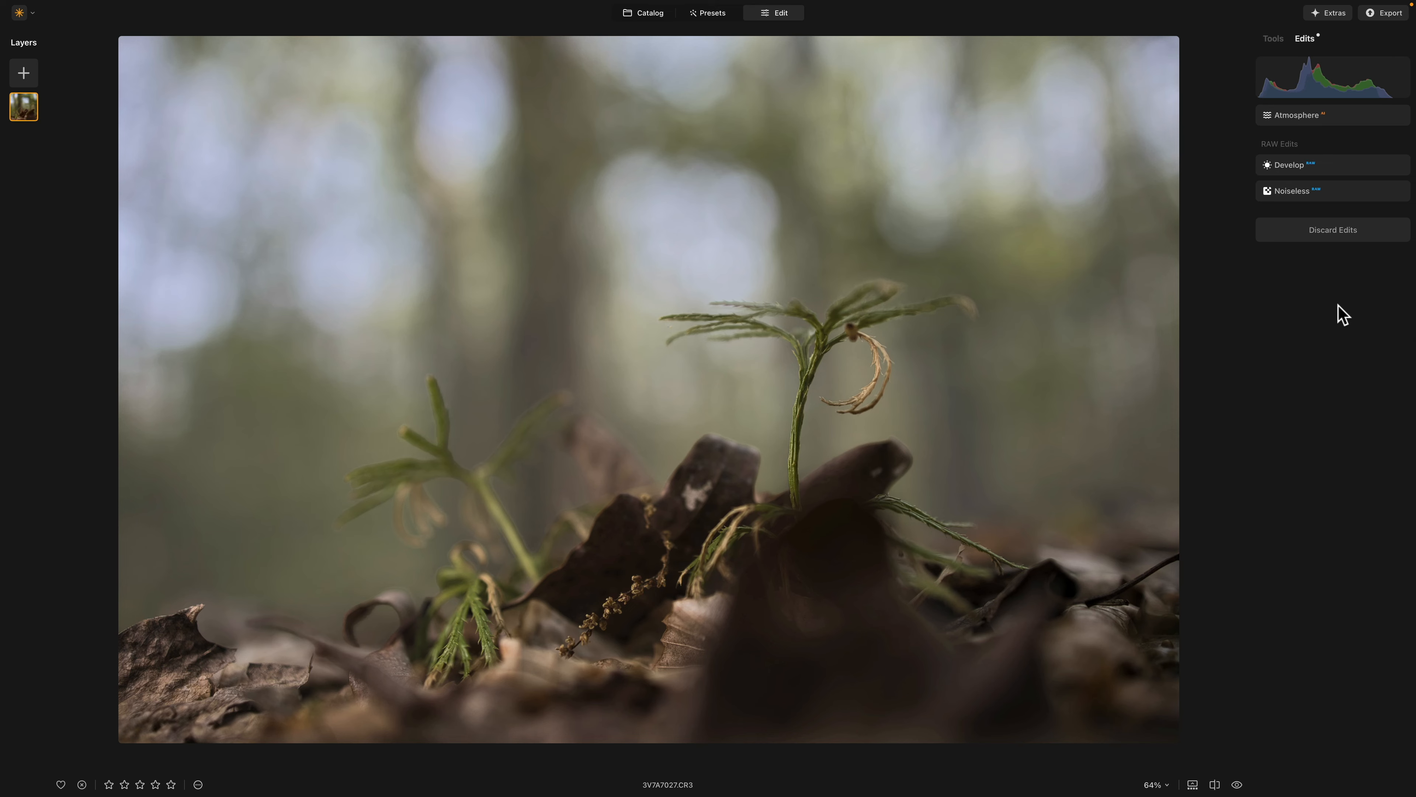
# - Open the export options for the edited photo
pyautogui.click(1378, 14)
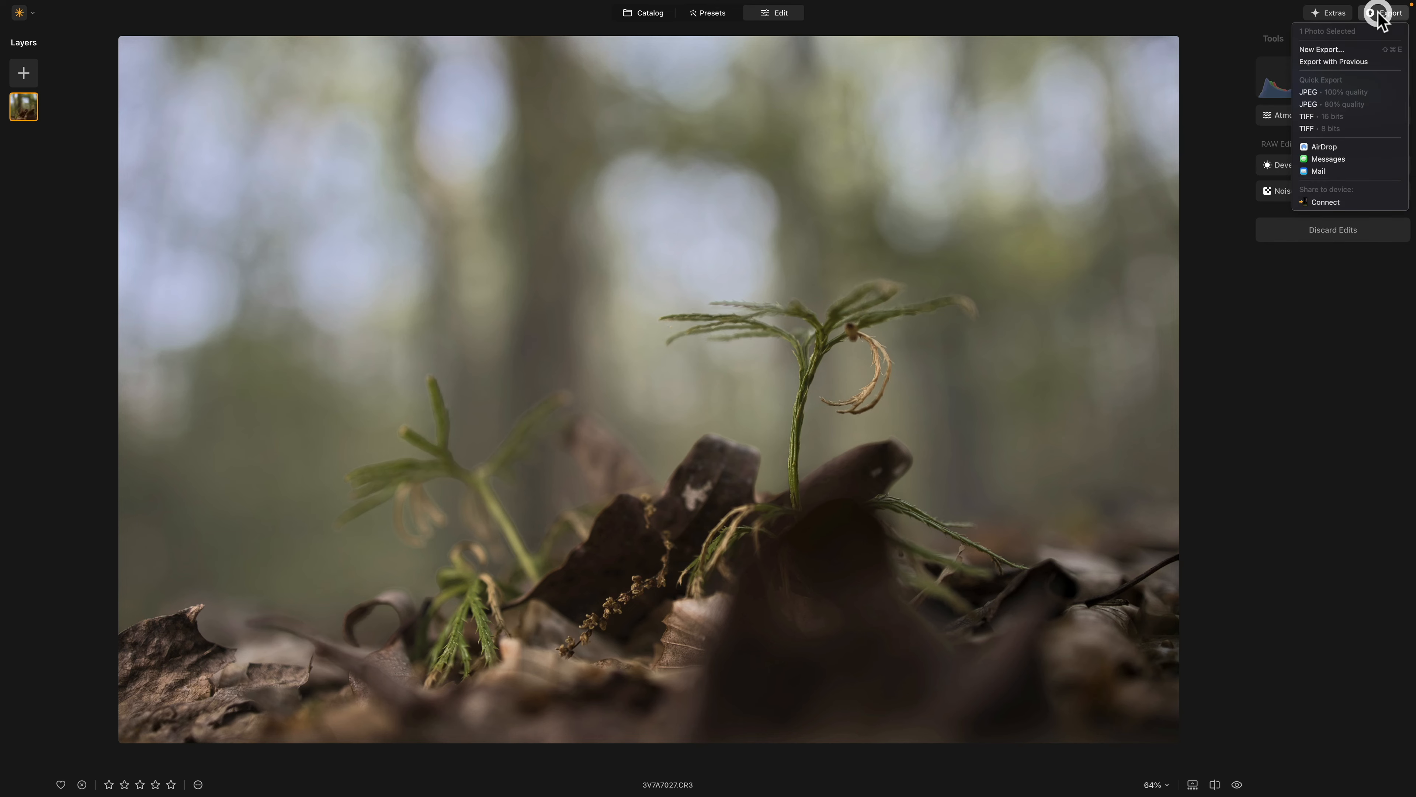